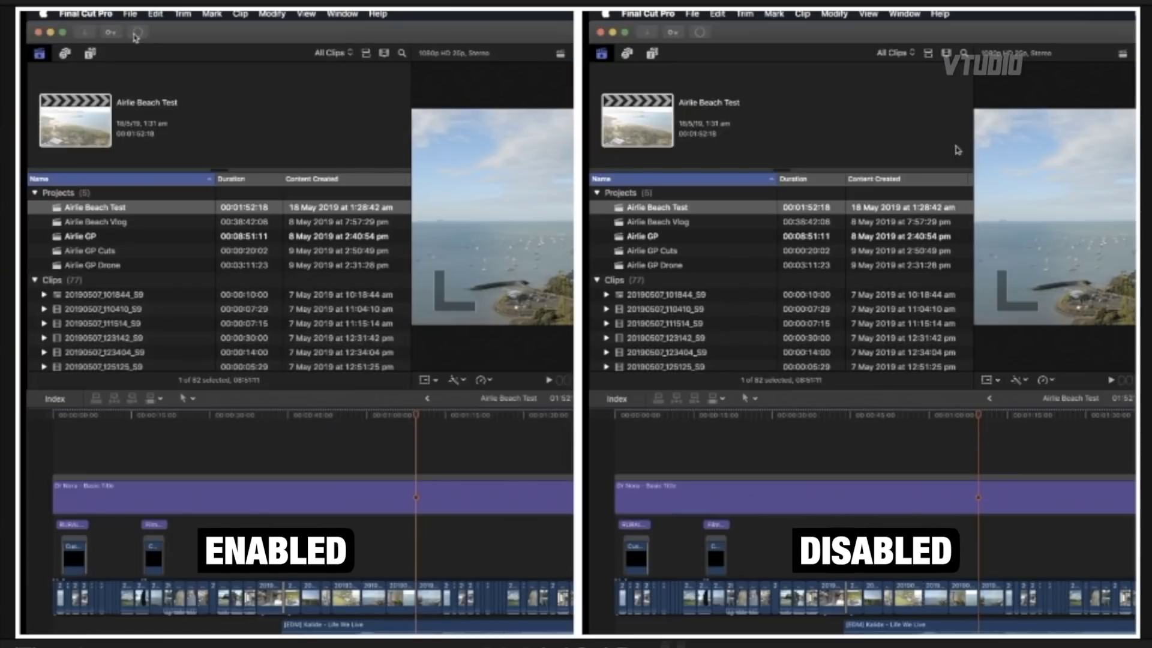
- Search the App Store for 'xcode', which shows Xcode is already installed
{"action": "left_click", "coordinate": [137, 33]}
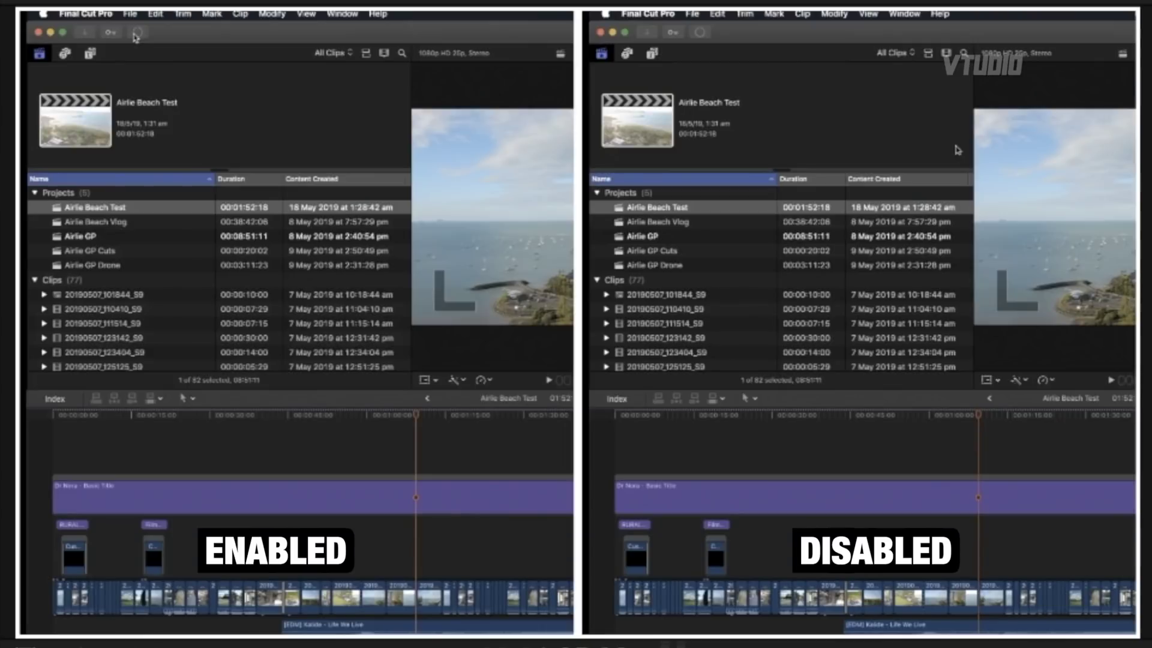
{"action": "left_click", "coordinate": [138, 33]}
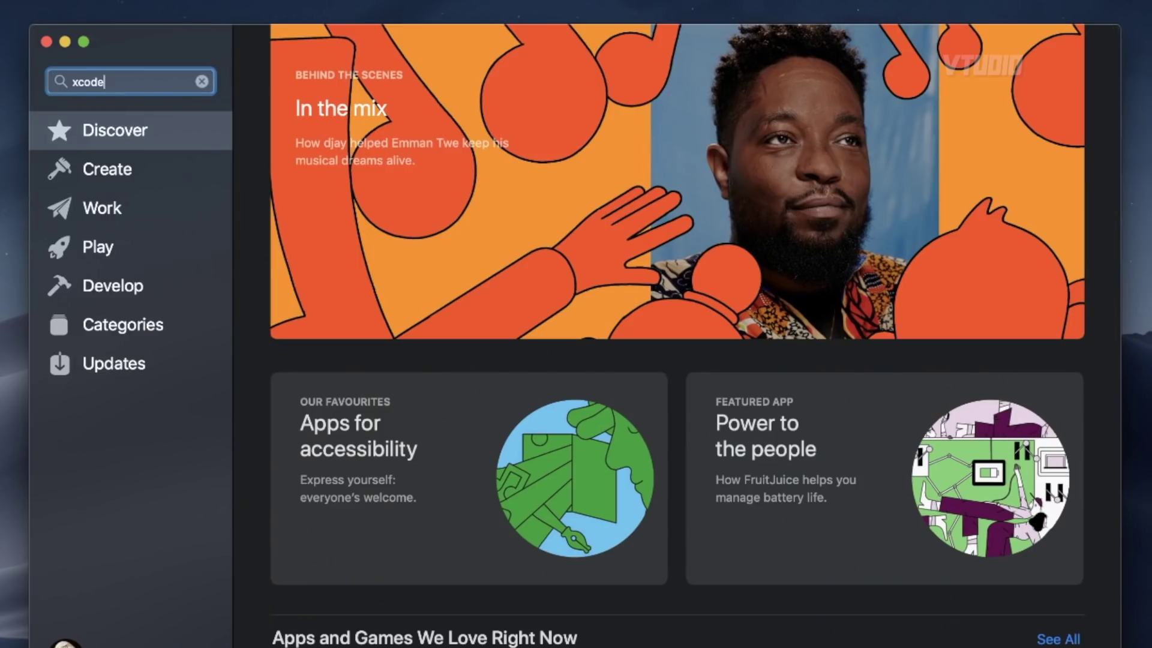
{"action": "key", "text": "Return"}
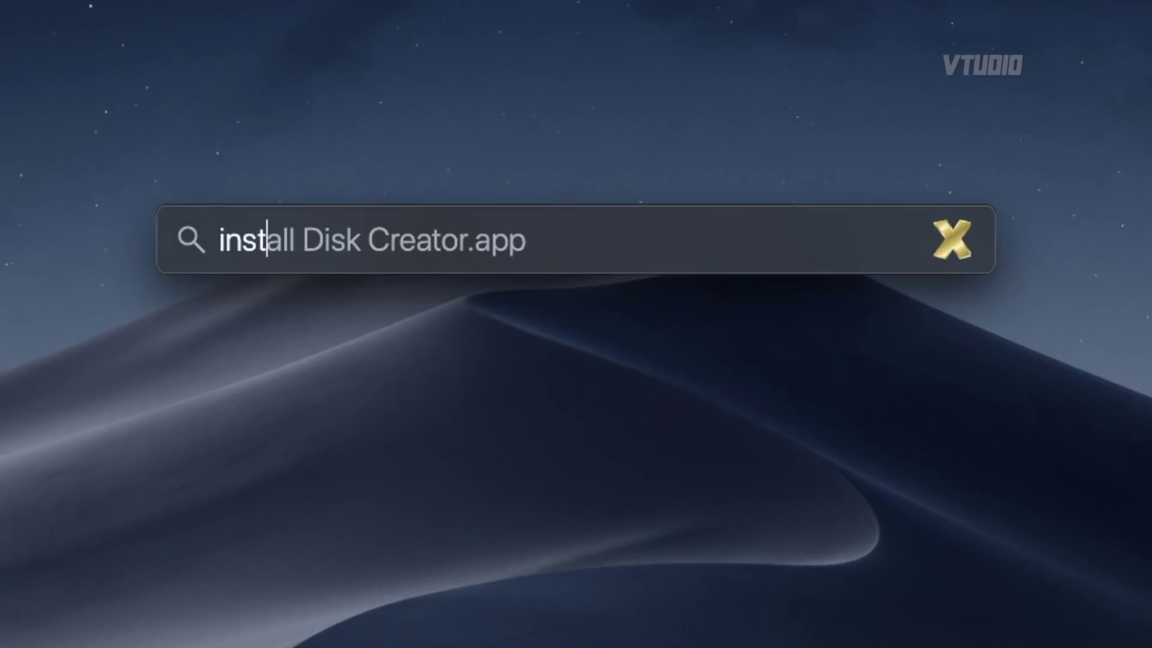
- Uncheck Hardware Multi-Threading in Instruments' CPUs preferences, then launch Terminal from Recovery Utilities
{"action": "type", "text": "ru"}
{"action": "key", "text": "Return"}
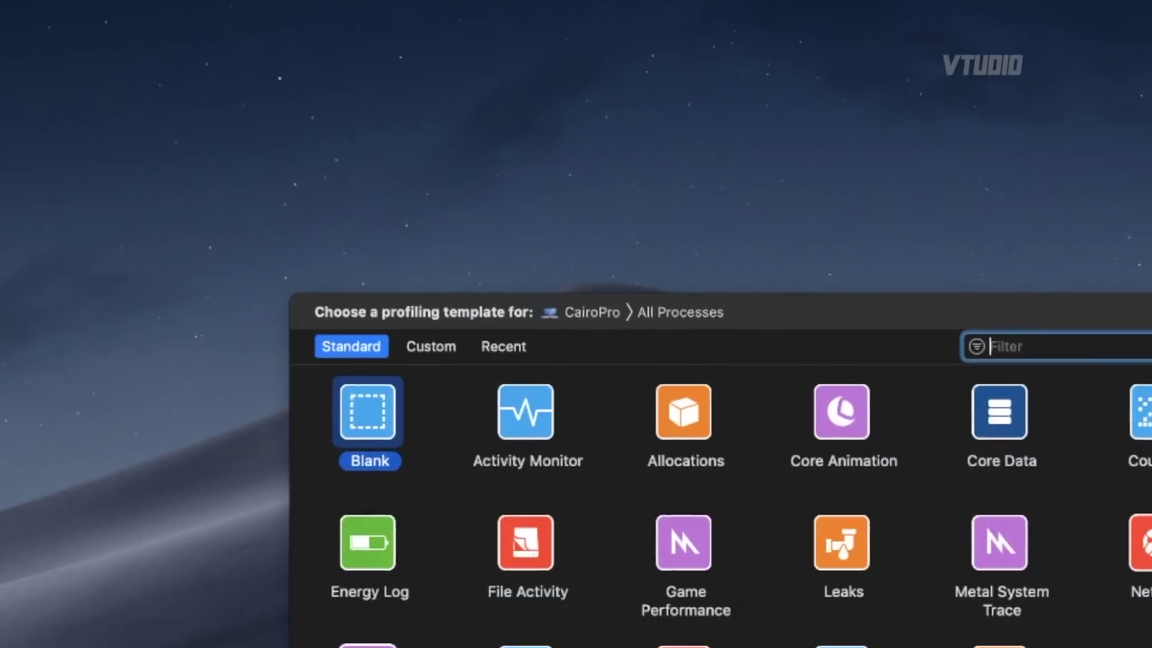
{"action": "left_click", "coordinate": [125, 8]}
{"action": "left_click", "coordinate": [125, 77]}
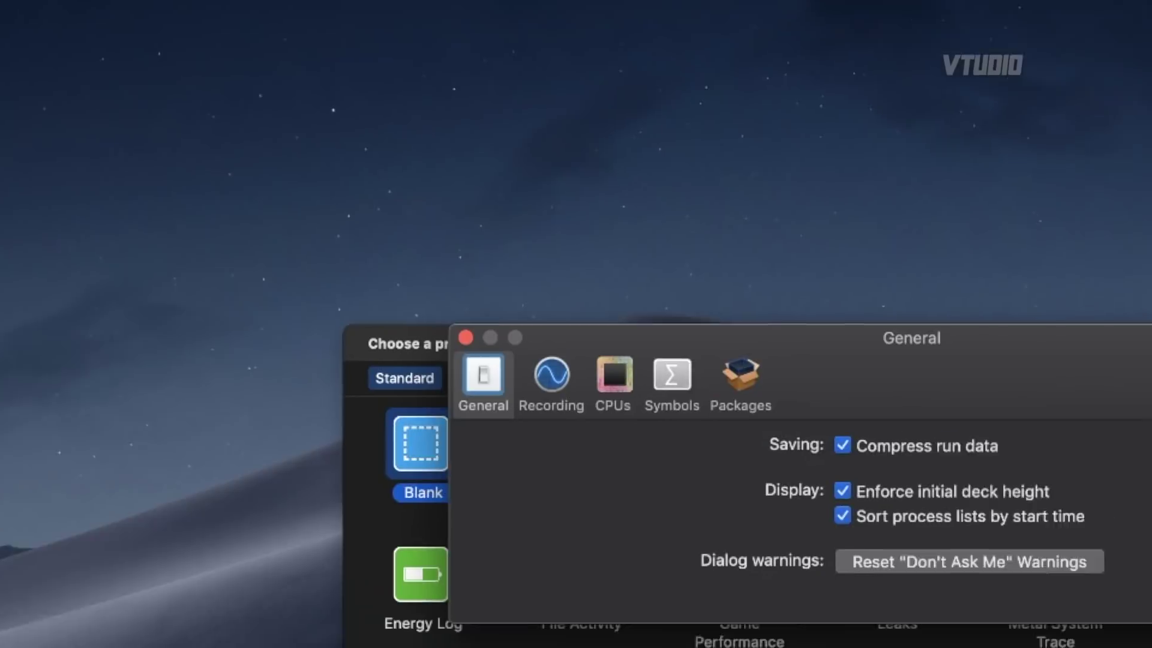
{"action": "left_click", "coordinate": [298, 262]}
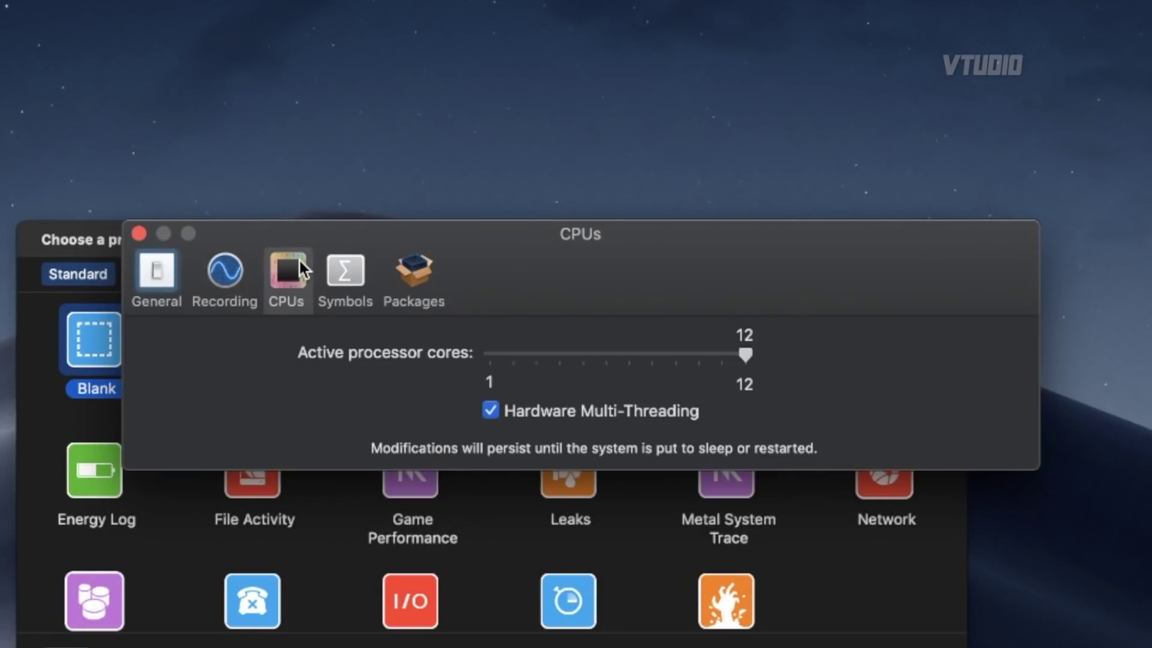
{"action": "left_click", "coordinate": [497, 416]}
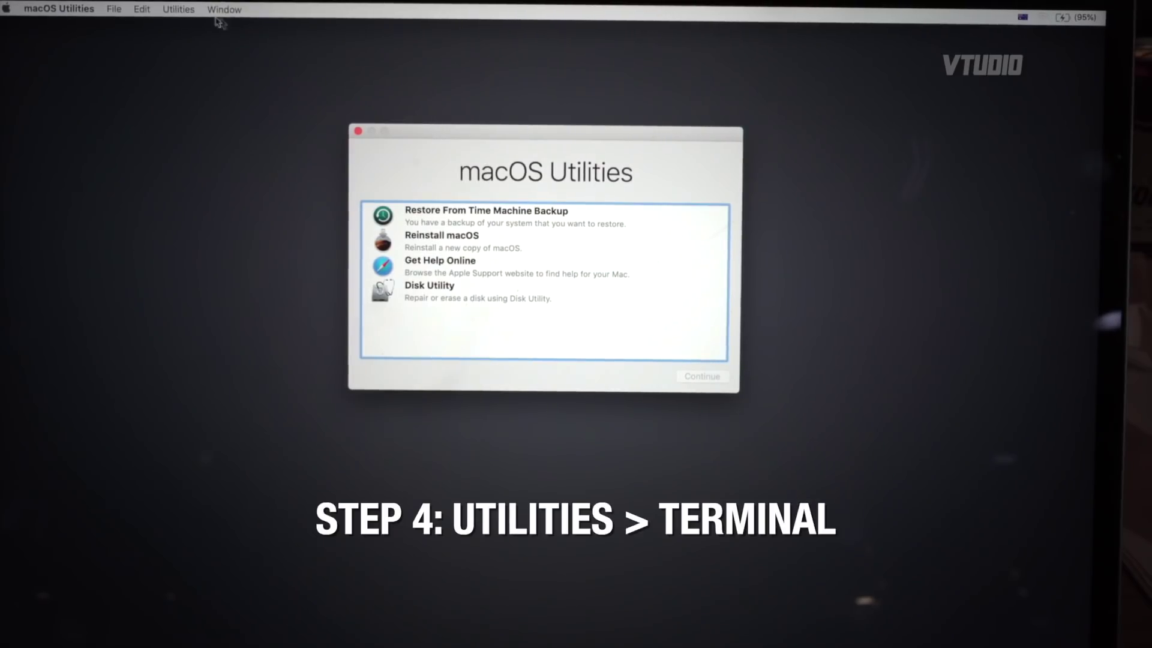
{"action": "left_click", "coordinate": [178, 9]}
{"action": "left_click", "coordinate": [207, 80]}
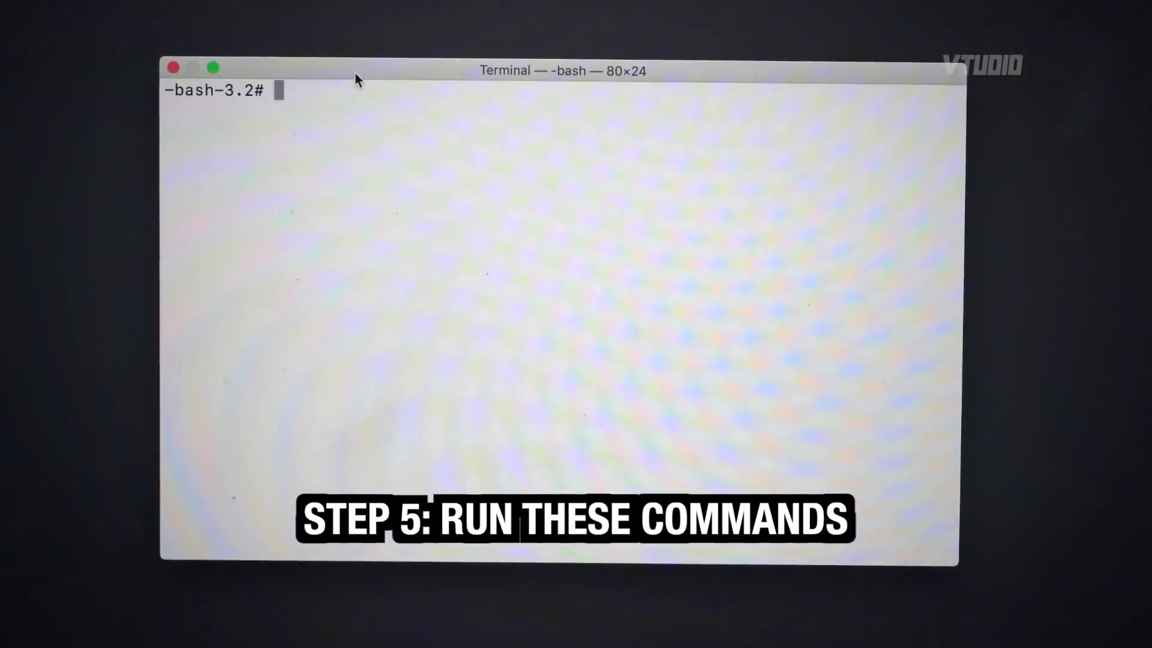
- Set NVRAM boot-args to "cwae=2" and SMTDisable to %01, then close Terminal
{"action": "type", "text": "nvram boot-ar"}
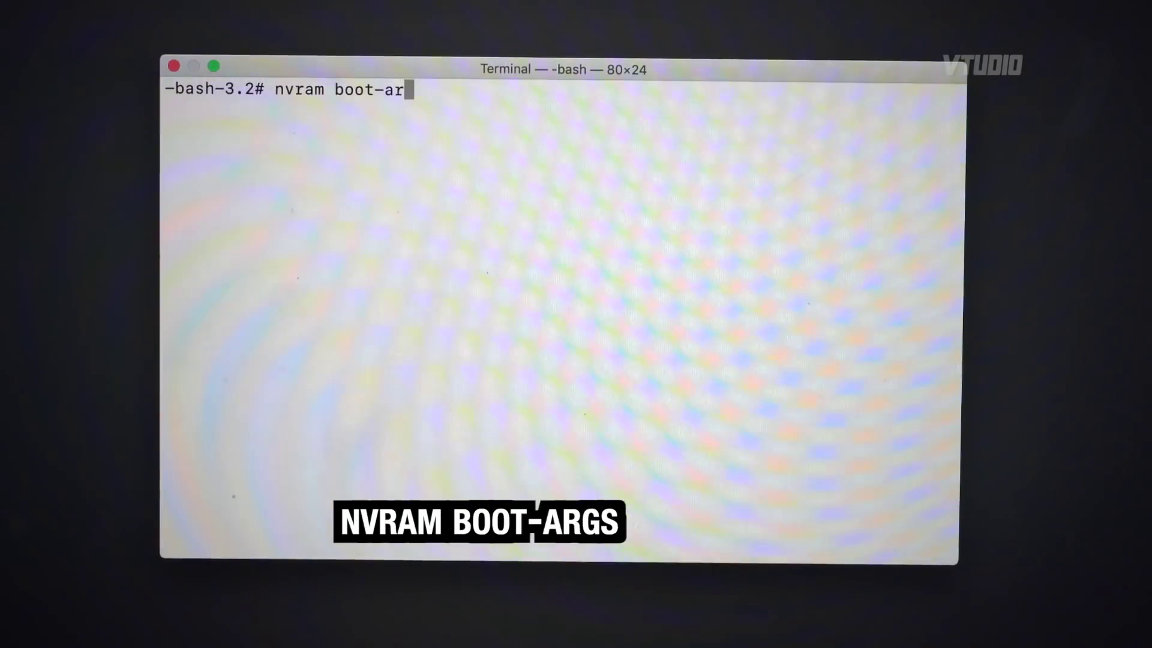
{"action": "type", "text": "gs=\"cwae=2\""}
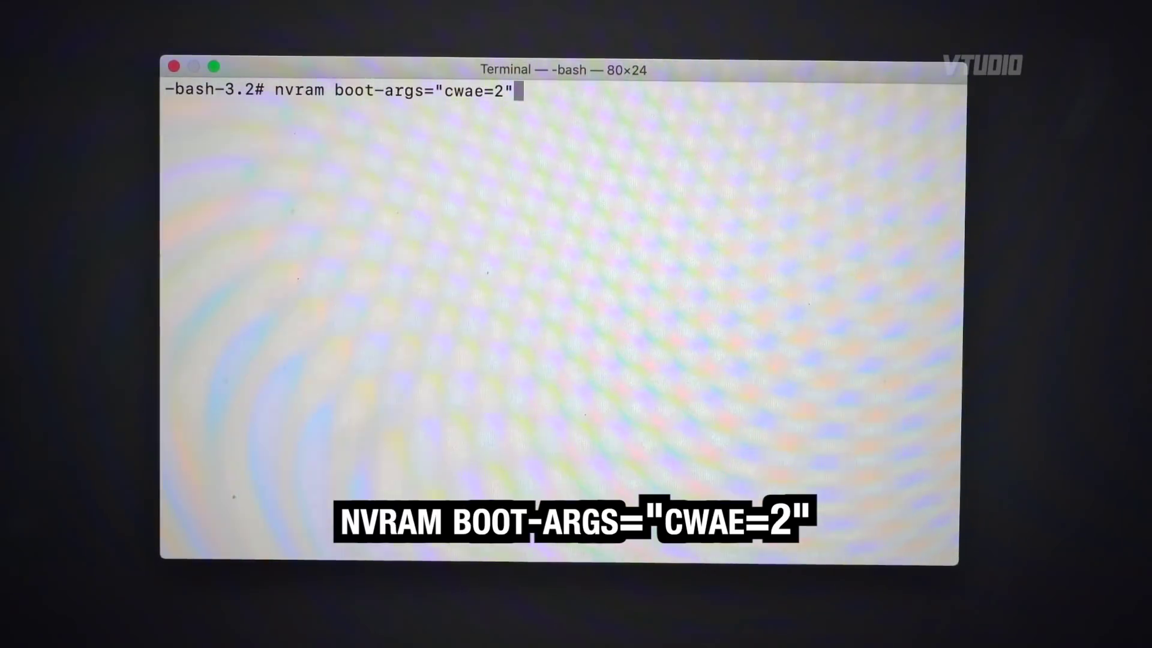
{"action": "key", "text": "Return"}
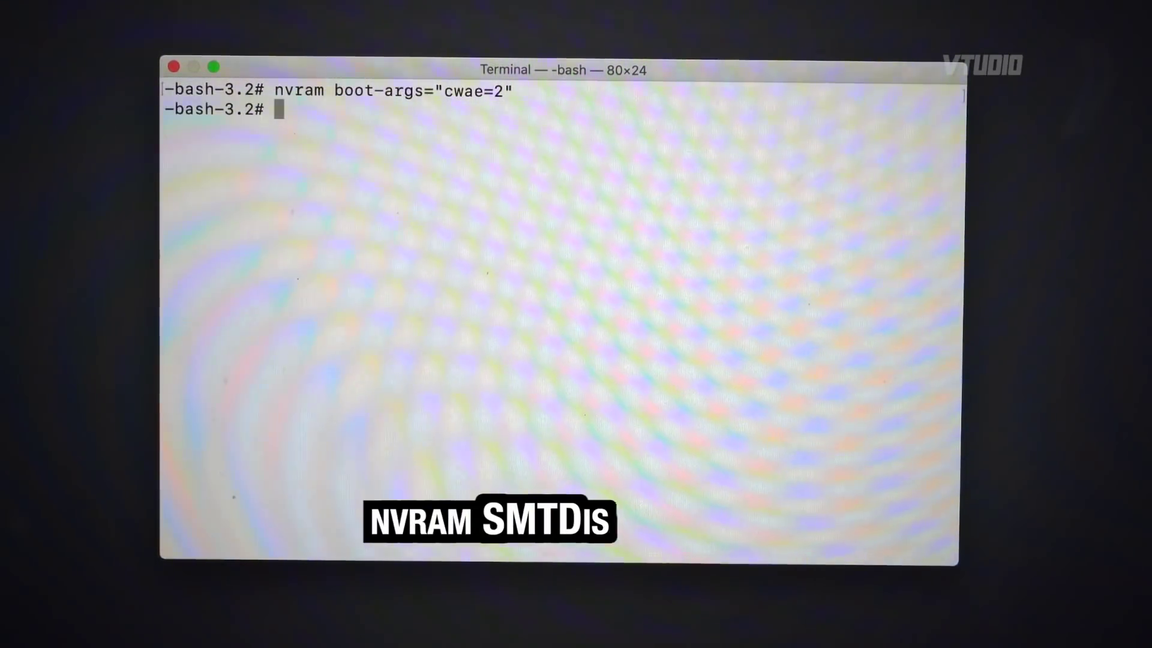
{"action": "type", "text": "nvram SMTDisable=%01"}
{"action": "key", "text": "Return"}
{"action": "left_click", "coordinate": [307, 152]}
{"action": "left_click", "coordinate": [5, 9]}
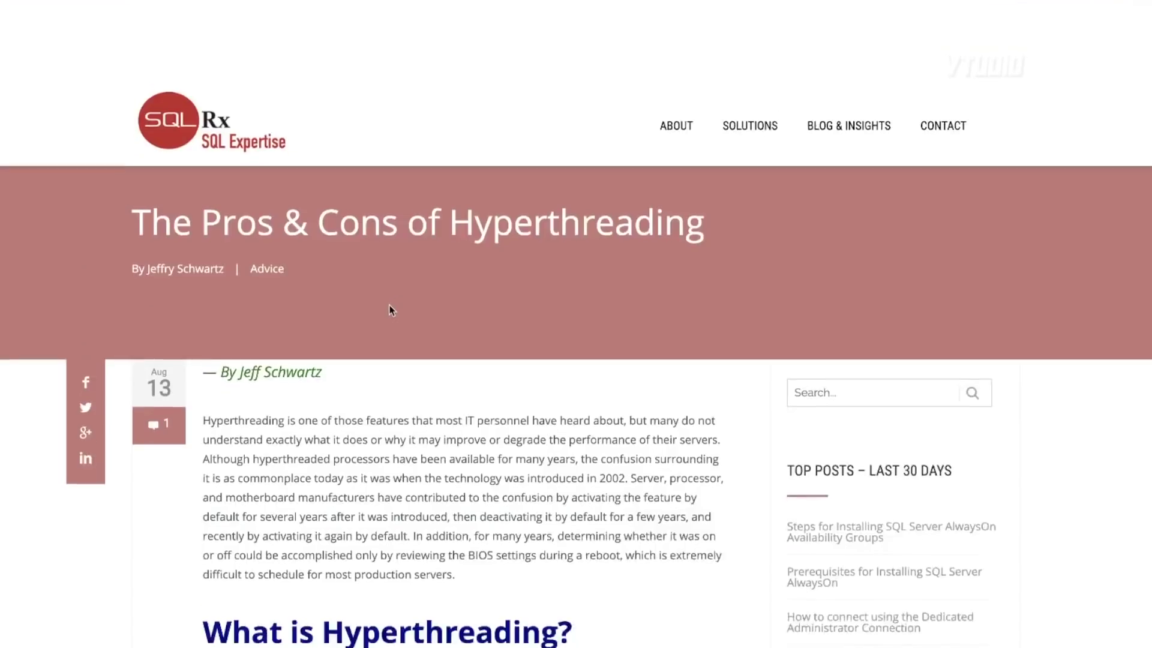
- Skim the Hyperthreading article down to the comments and back up to its Conclusion
{"action": "scroll", "coordinate": [389, 305], "scroll_direction": "down", "scroll_amount": 1}
{"action": "scroll", "coordinate": [528, 519], "scroll_direction": "down", "scroll_amount": 20}
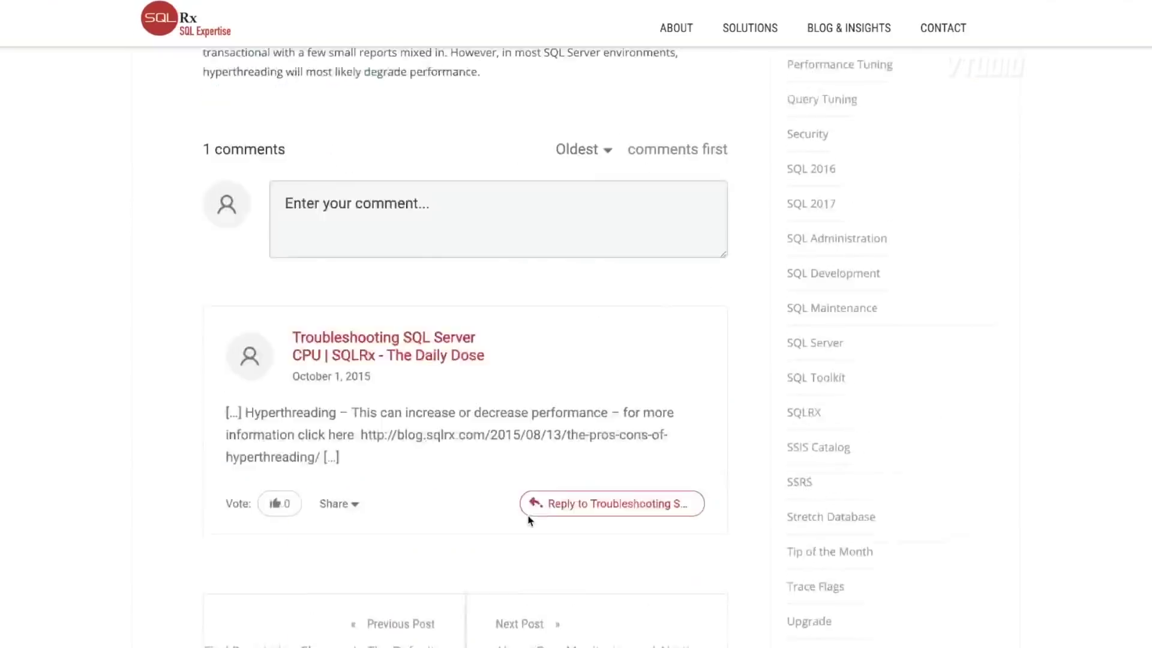
{"action": "scroll", "coordinate": [530, 539], "scroll_direction": "up", "scroll_amount": 6}
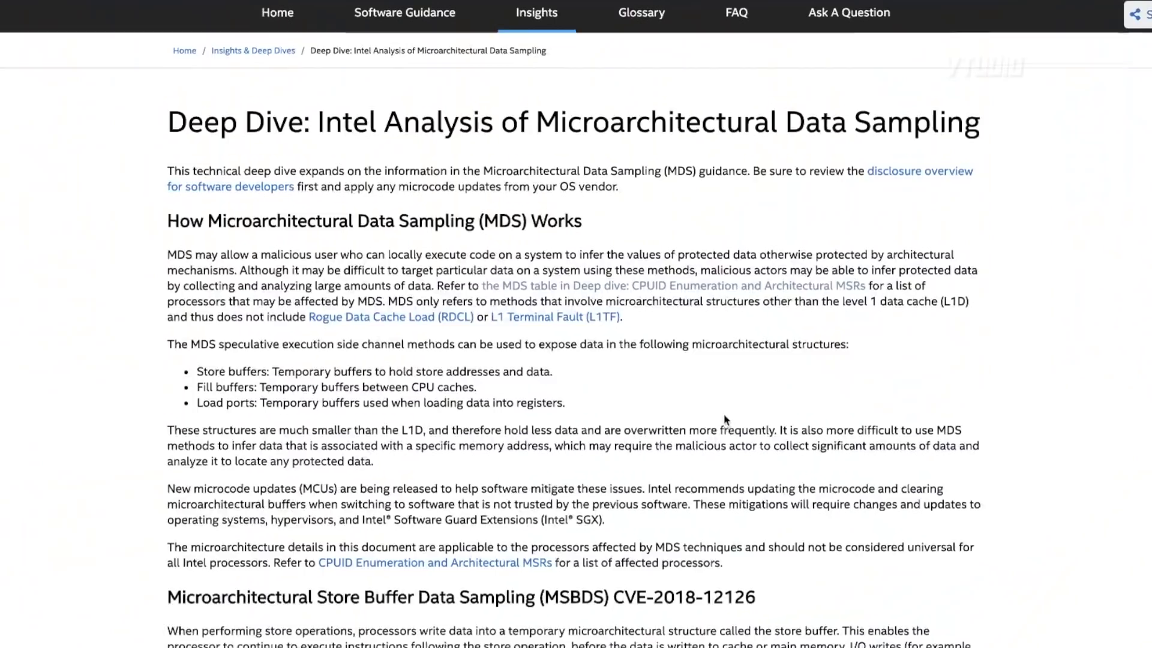
{"action": "scroll", "coordinate": [724, 412], "scroll_direction": "down", "scroll_amount": 15}
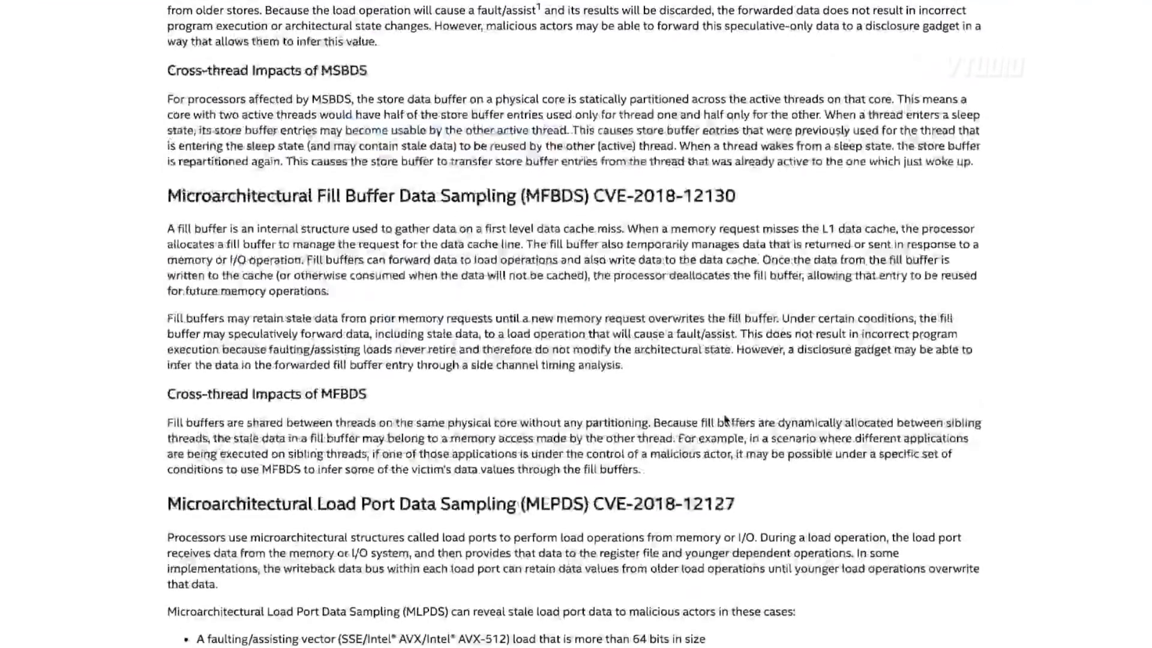
- Select the three-thread-states paragraph under 'Synchronized ring 0 entry and exit using IPIs'
{"action": "scroll", "coordinate": [723, 413], "scroll_direction": "down", "scroll_amount": 5}
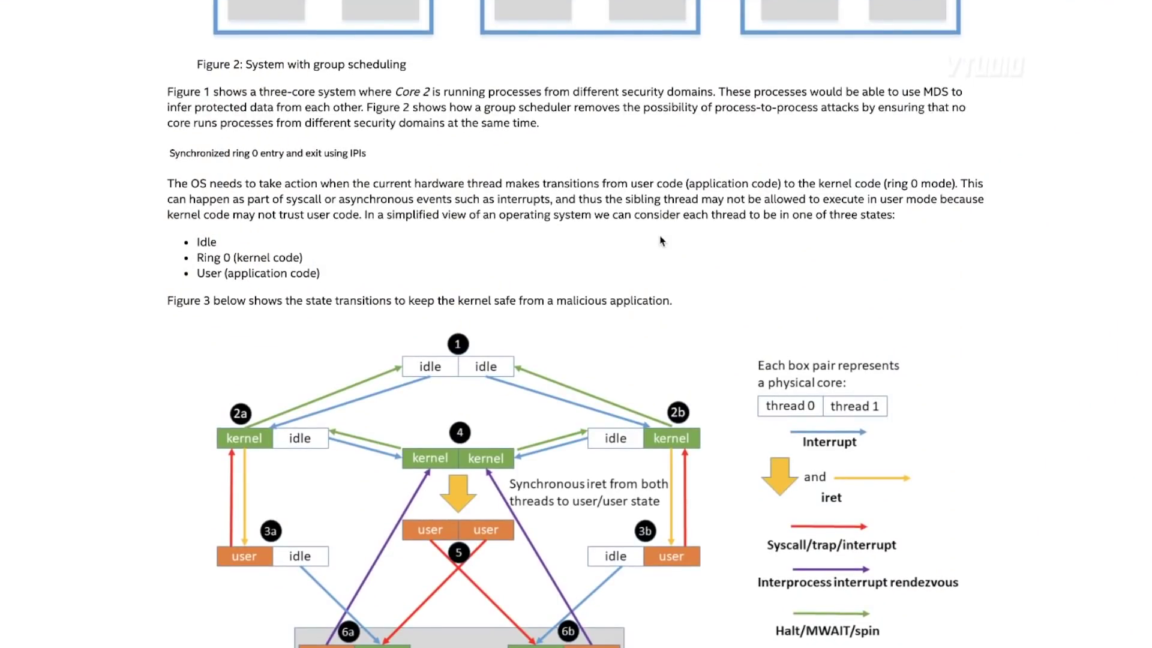
{"action": "left_click_drag", "start_coordinate": [167, 183], "coordinate": [940, 207]}
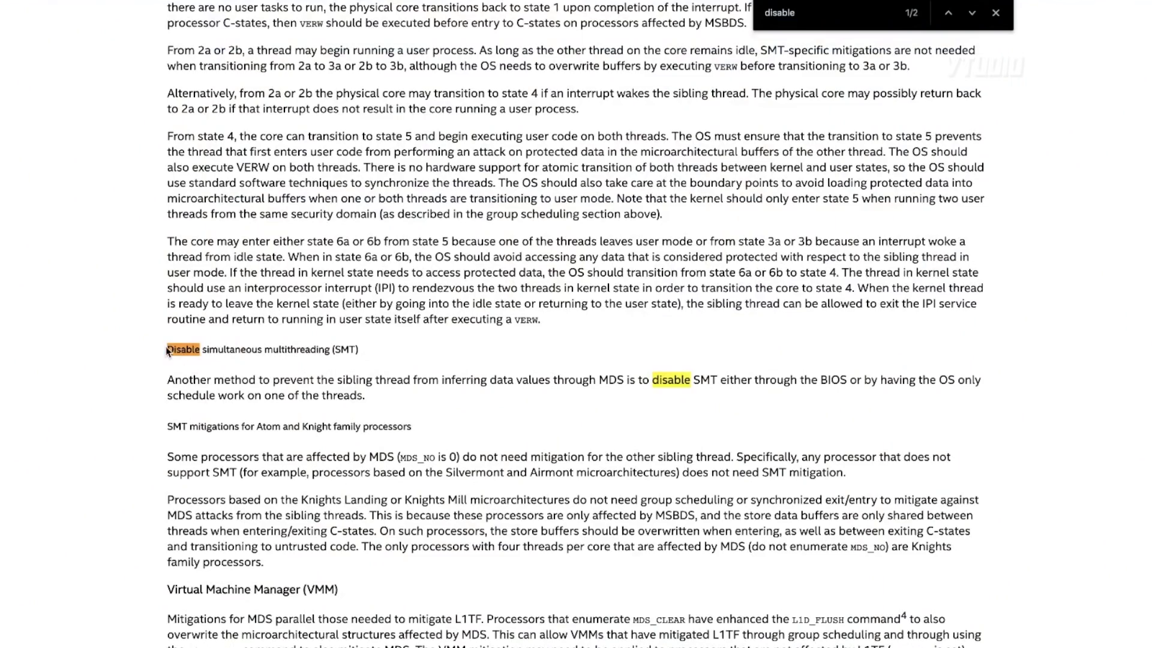
- Select the sentence recommending disabling SMT under 'Disable simultaneous multithreading (SMT)'
{"action": "left_click_drag", "start_coordinate": [167, 350], "coordinate": [379, 397]}
{"action": "scroll", "coordinate": [473, 411], "scroll_direction": "up", "scroll_amount": 20}
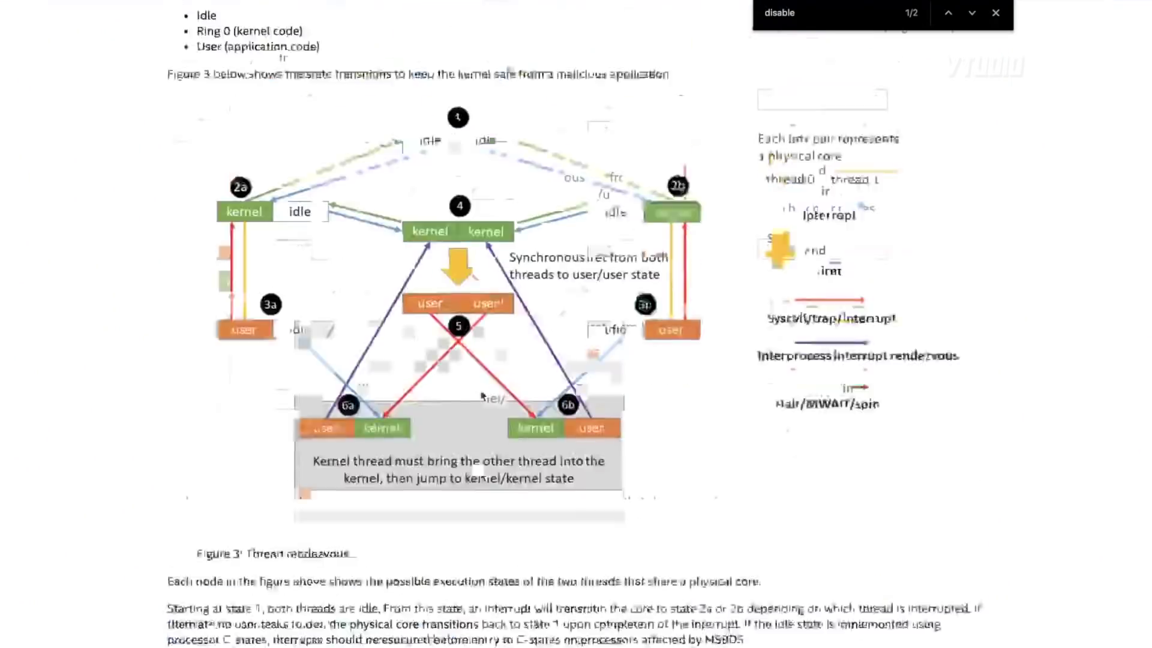
{"action": "scroll", "coordinate": [481, 395], "scroll_direction": "down", "scroll_amount": 20}
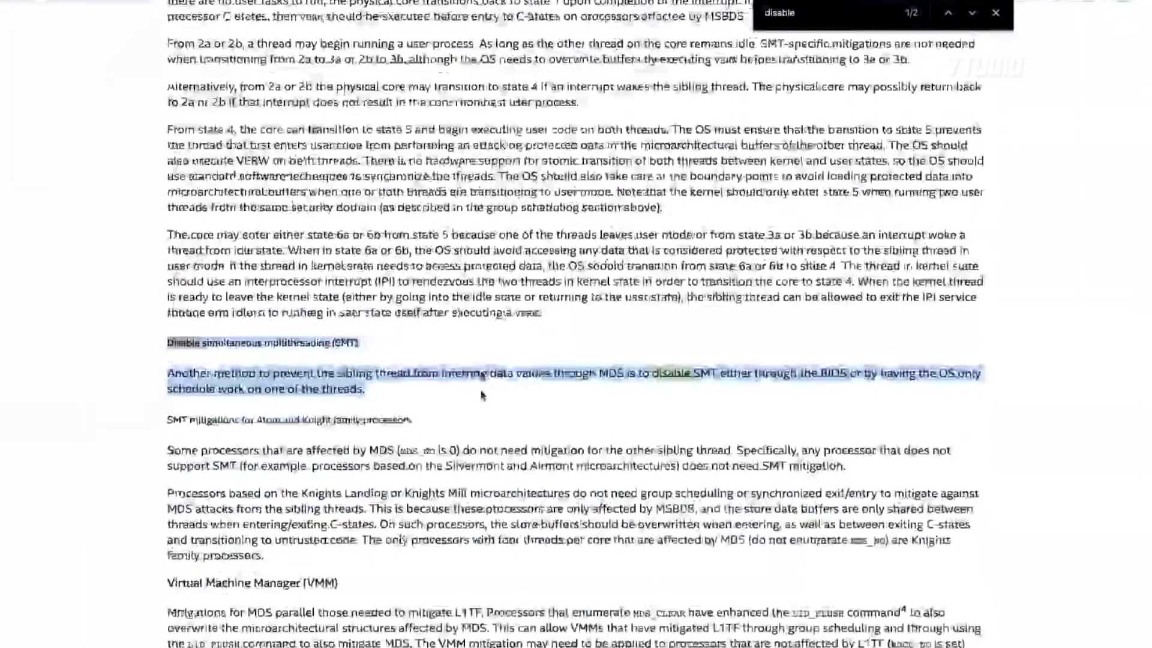
{"action": "left_click", "coordinate": [388, 293]}
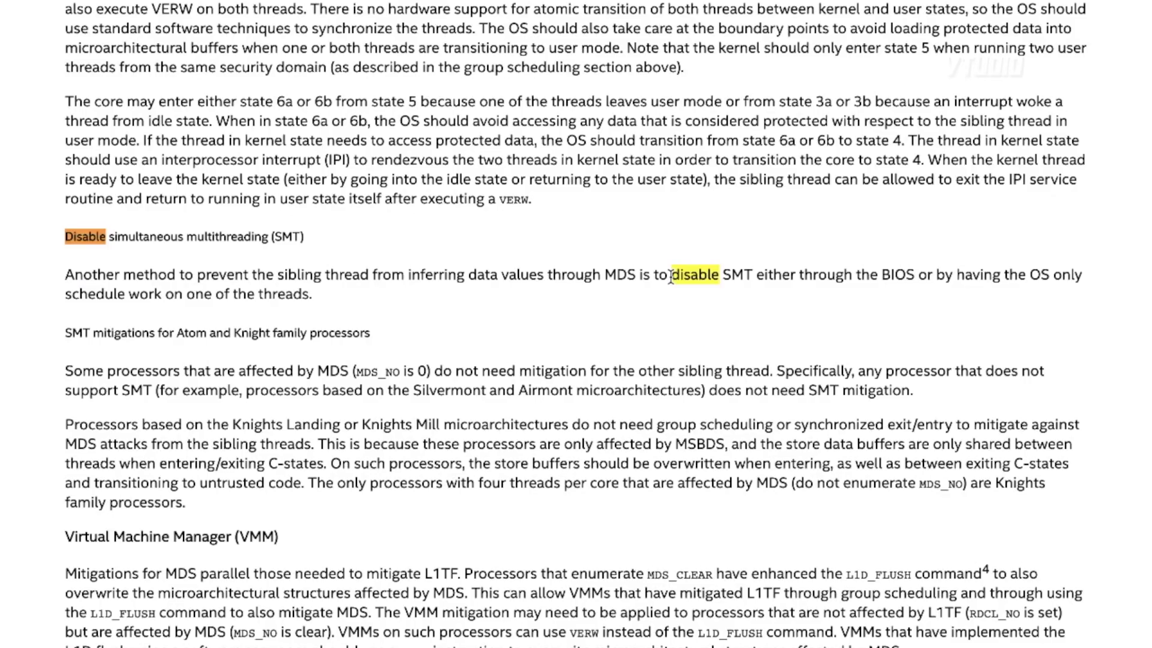
{"action": "left_click_drag", "start_coordinate": [670, 277], "coordinate": [973, 285]}
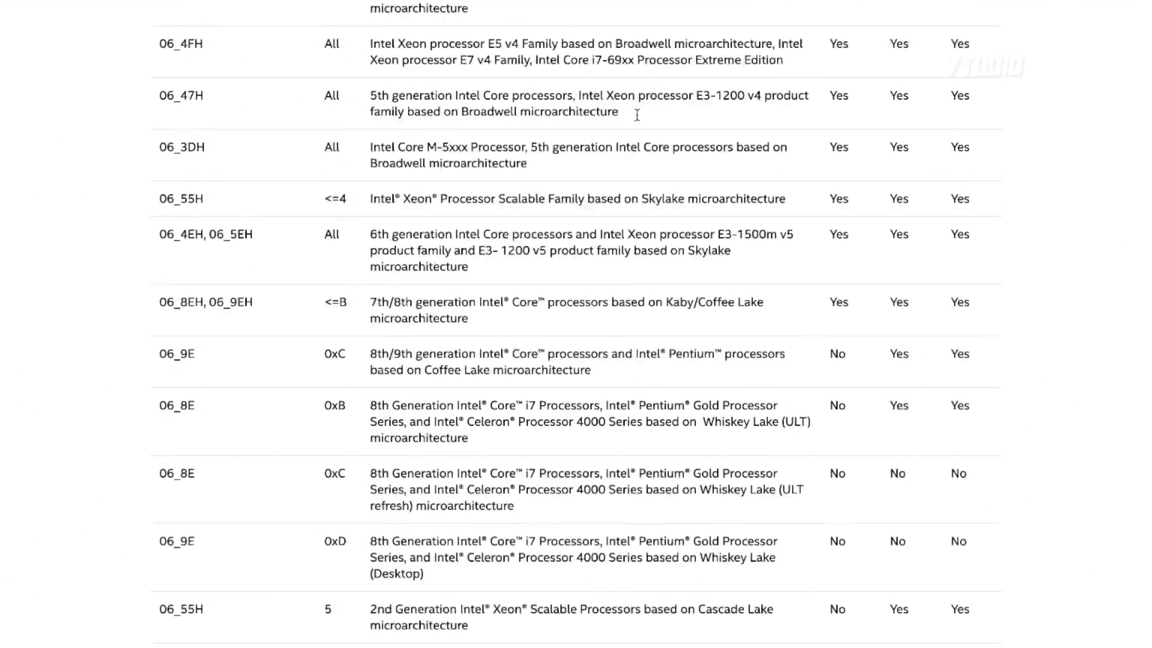
- Highlight the 06_8EH and 06_9E rows' entries in Intel's MDS-affected processor table
{"action": "scroll", "coordinate": [637, 114], "scroll_direction": "up", "scroll_amount": 15}
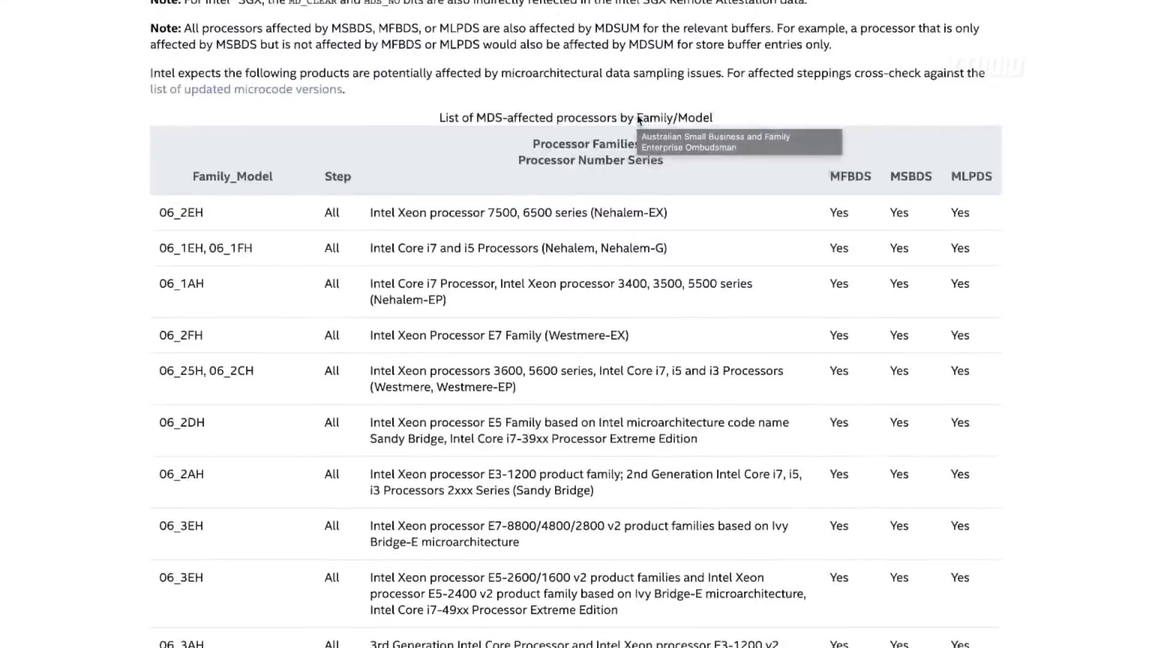
{"action": "scroll", "coordinate": [637, 115], "scroll_direction": "down", "scroll_amount": 2}
{"action": "scroll", "coordinate": [637, 114], "scroll_direction": "down", "scroll_amount": 3}
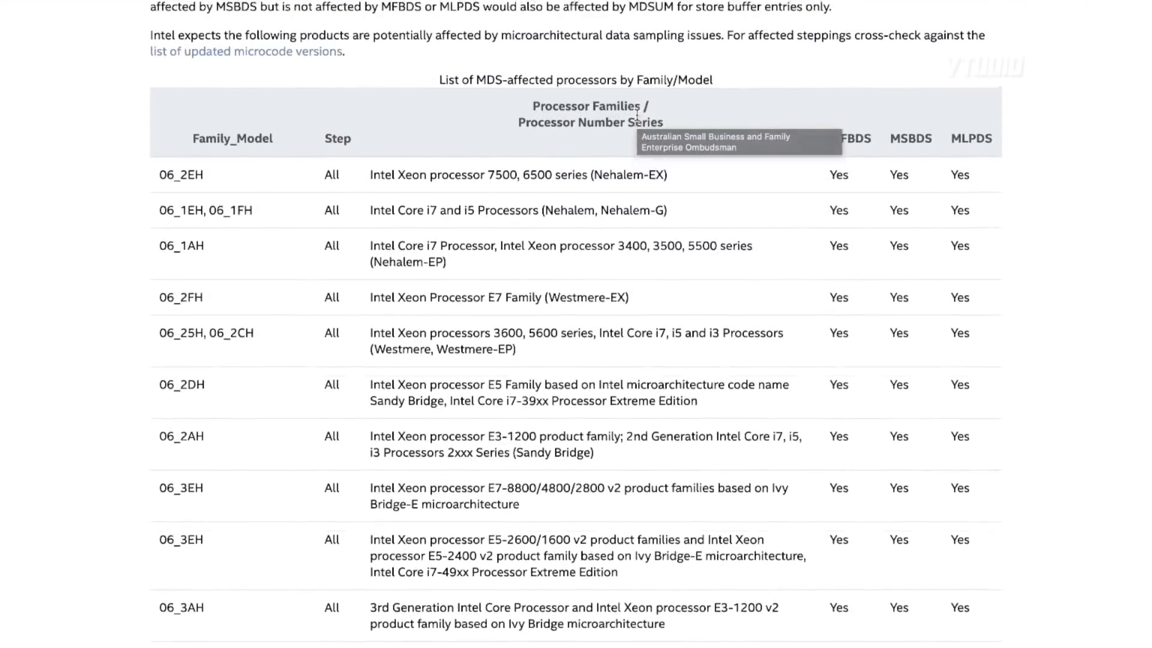
{"action": "scroll", "coordinate": [638, 119], "scroll_direction": "up", "scroll_amount": 1}
{"action": "scroll", "coordinate": [624, 129], "scroll_direction": "down", "scroll_amount": 18}
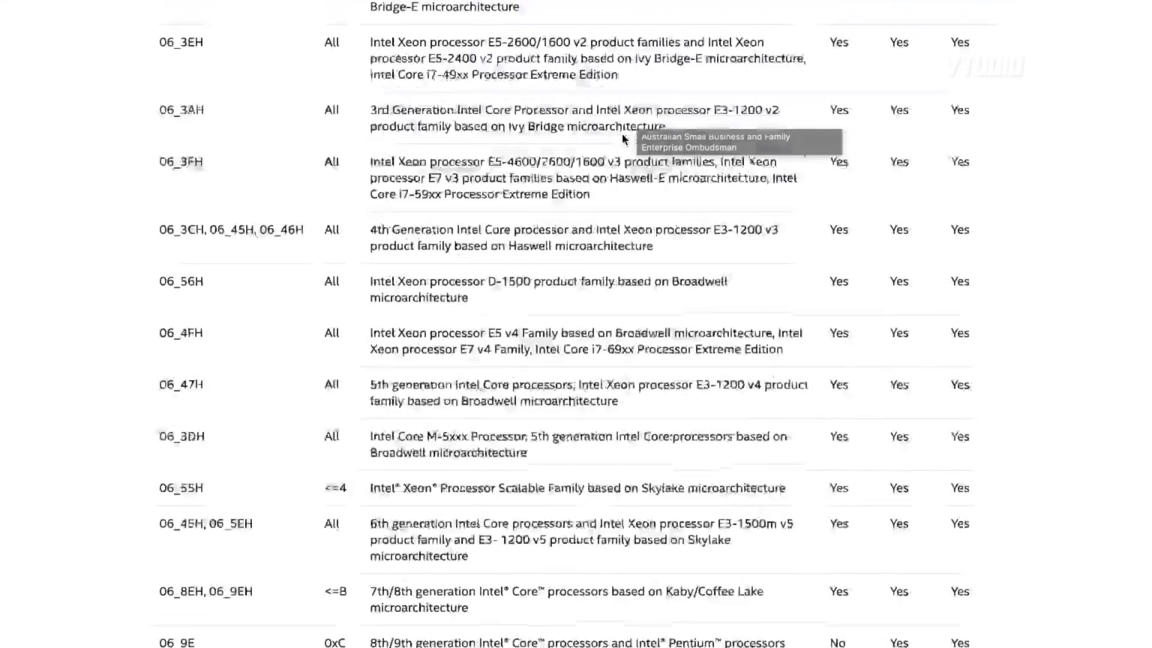
{"action": "scroll", "coordinate": [622, 139], "scroll_direction": "up", "scroll_amount": 3}
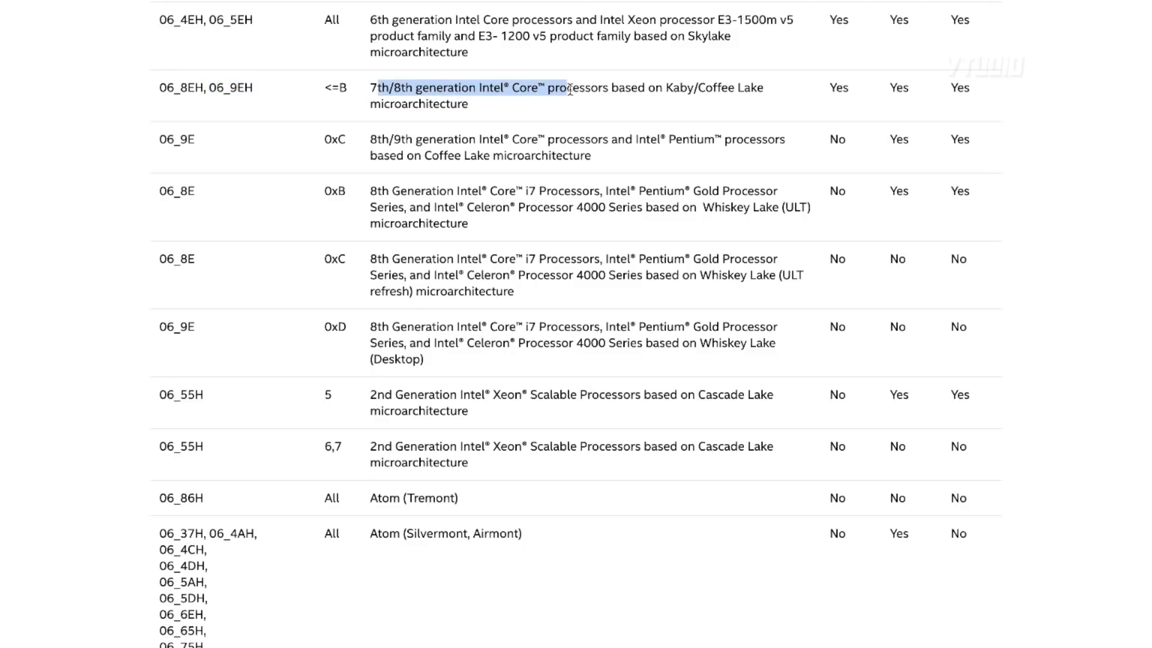
{"action": "left_click_drag", "start_coordinate": [829, 89], "coordinate": [966, 94]}
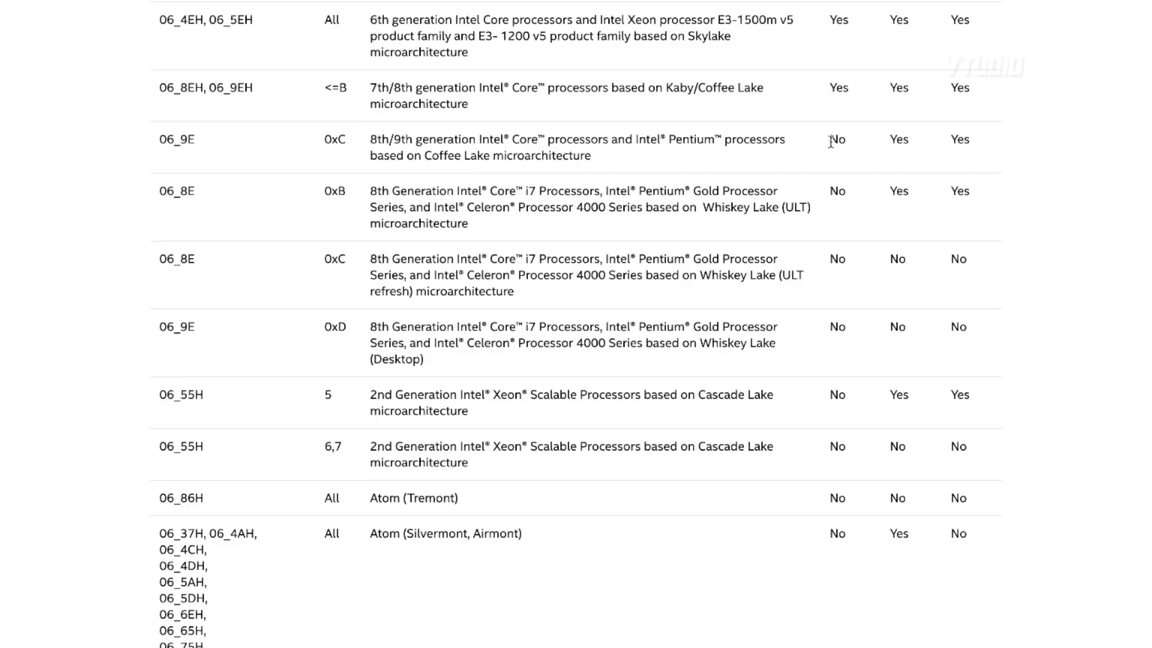
{"action": "left_click_drag", "start_coordinate": [903, 136], "coordinate": [686, 273]}
- Select the 06_8E 0xC processor description and launch MacCPUID to show this CPU
{"action": "left_click", "coordinate": [431, 265]}
{"action": "left_click_drag", "start_coordinate": [371, 259], "coordinate": [563, 291]}
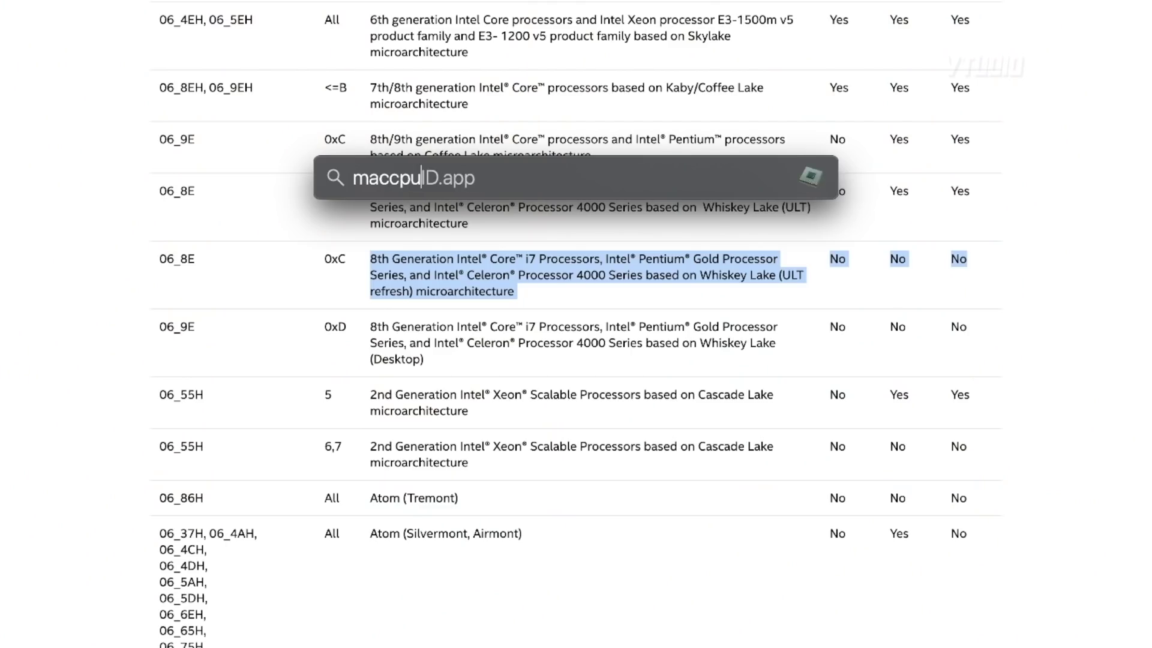
{"action": "key", "text": "Return"}
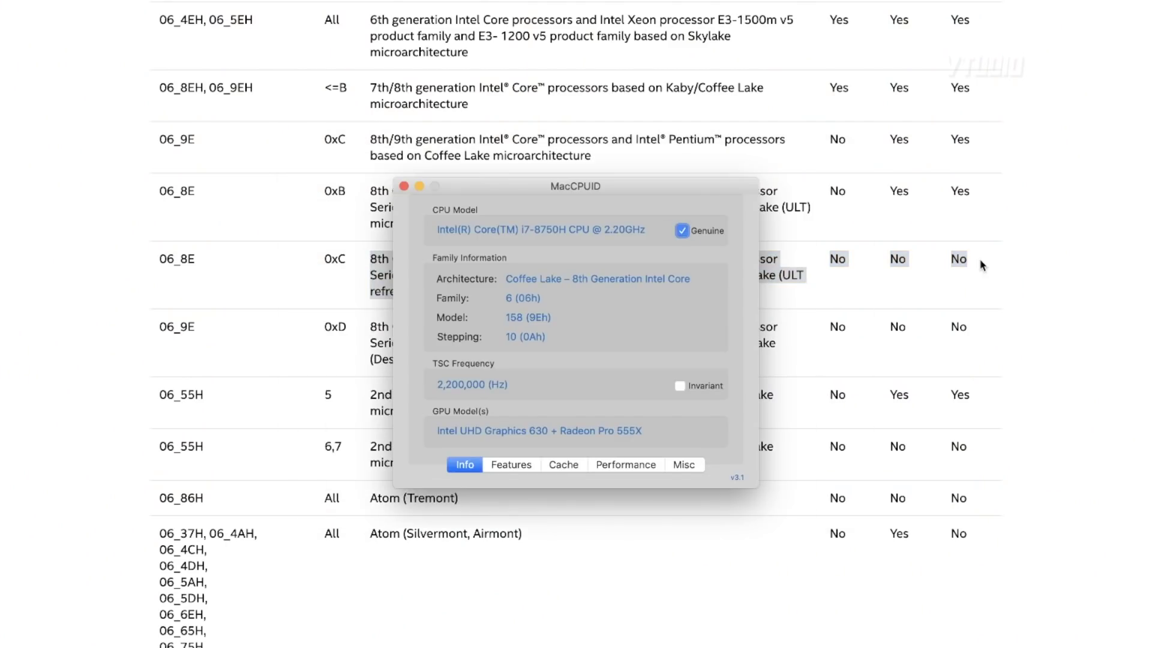